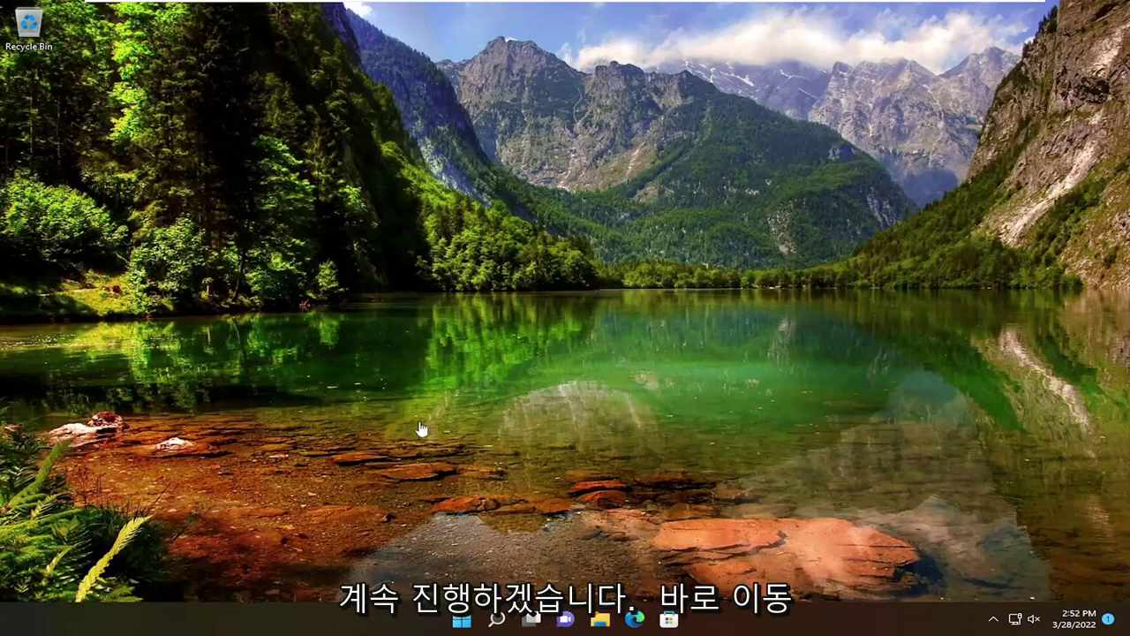
- Search for "regedit", run Registry Editor as administrator and allow it to make changes to the device
click(497, 621)
text(regedit)
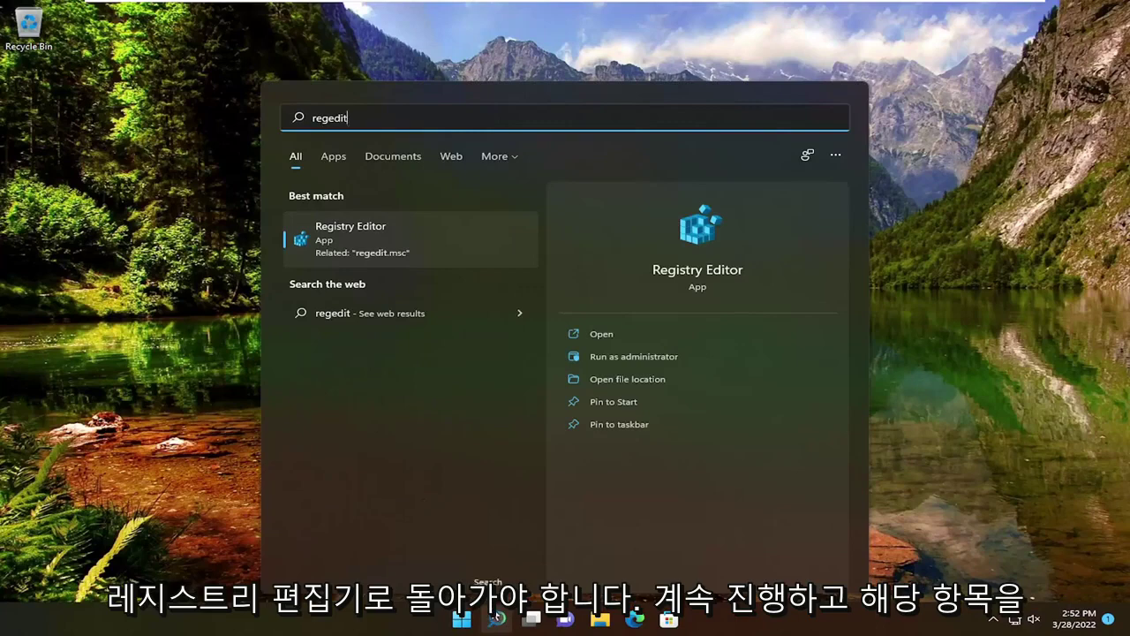
right_click(313, 245)
click(328, 250)
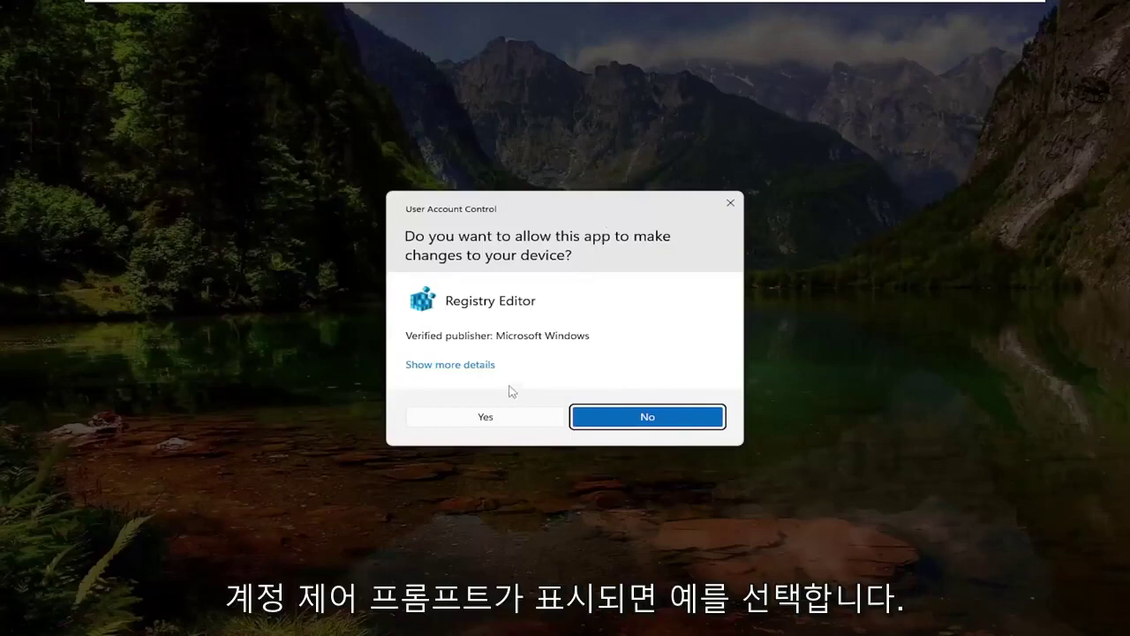
click(485, 417)
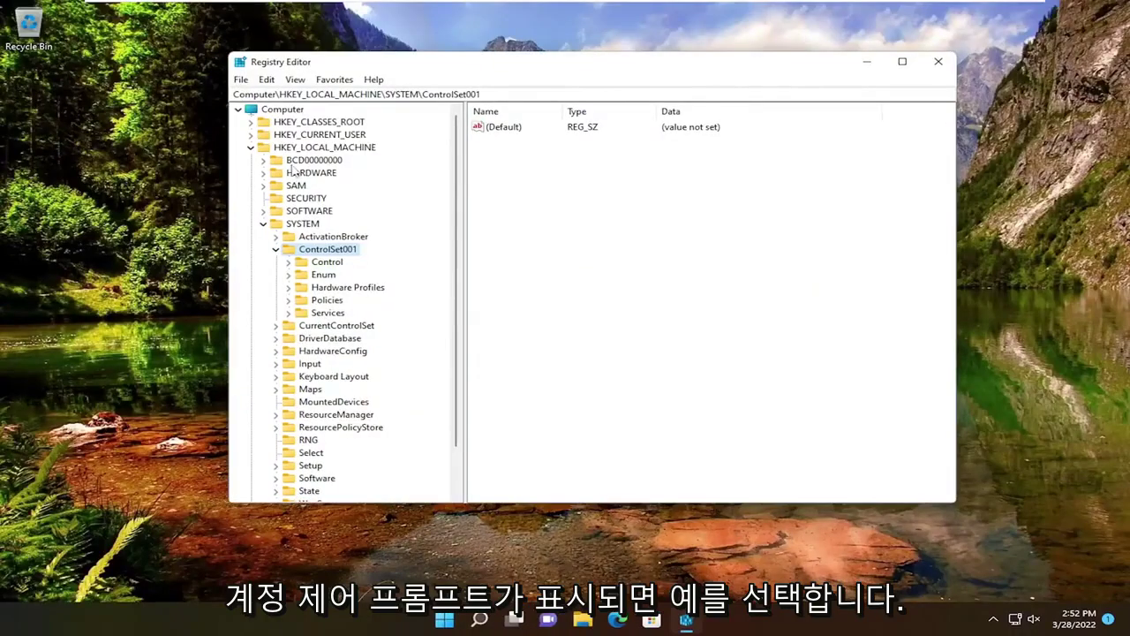
- Collapse the SYSTEM and HKEY_LOCAL_MACHINE keys and select the Computer root of the registry tree
click(261, 224)
click(251, 146)
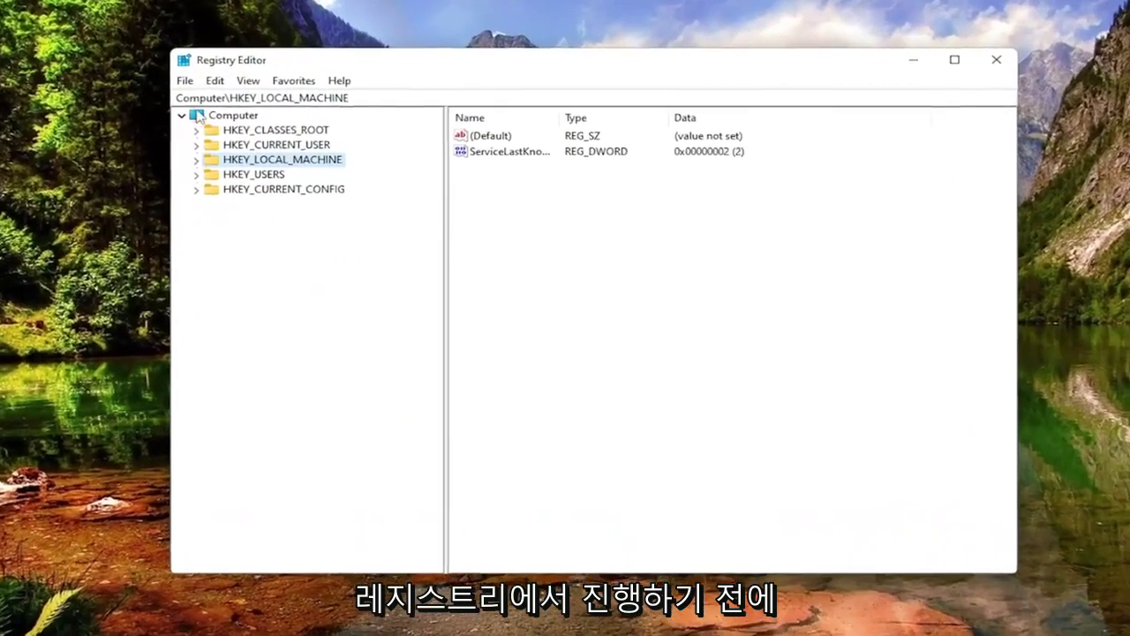
key(Left)
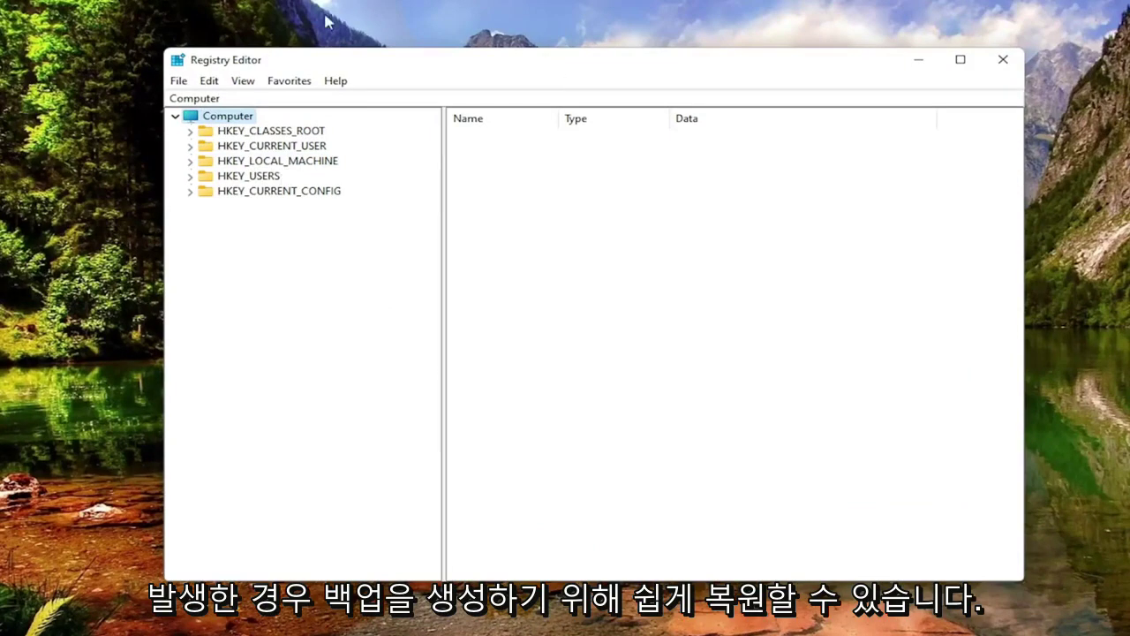
- Open the registry export dialog for the entire registry and dismiss it without saving a backup
click(180, 81)
click(204, 115)
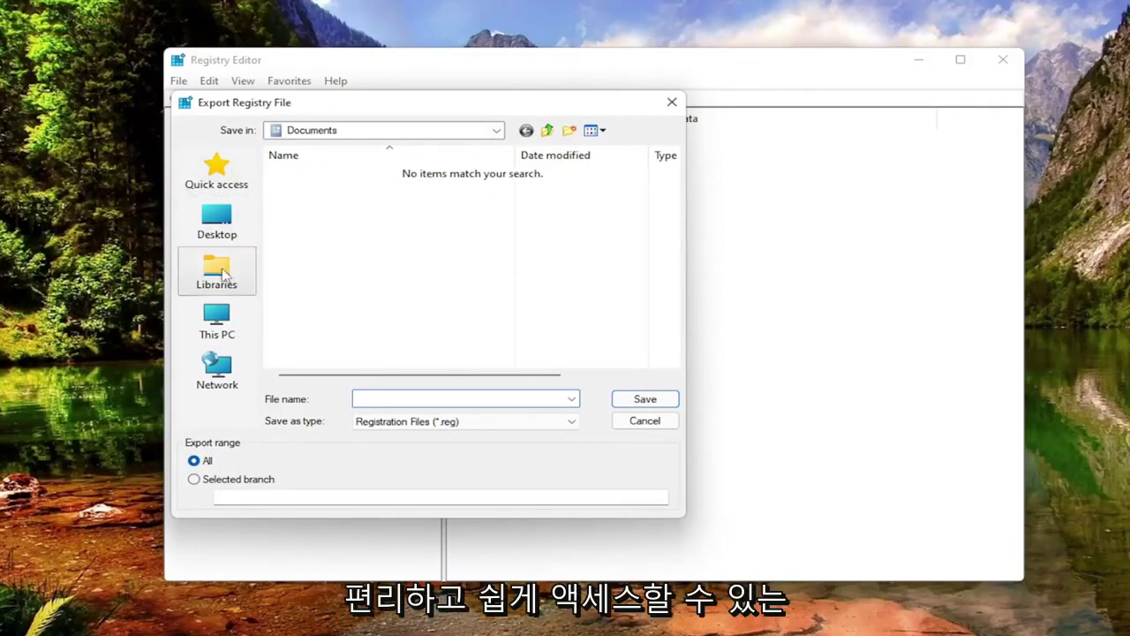
click(629, 428)
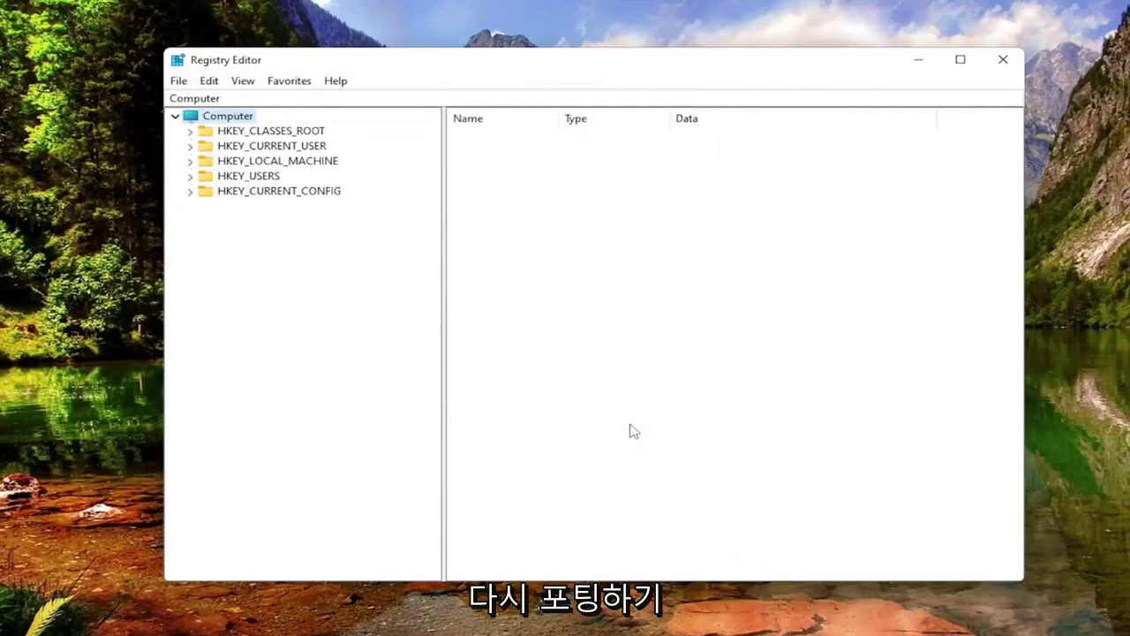
- Open the registry import dialog at the Desktop folder and dismiss it without importing a file
click(179, 82)
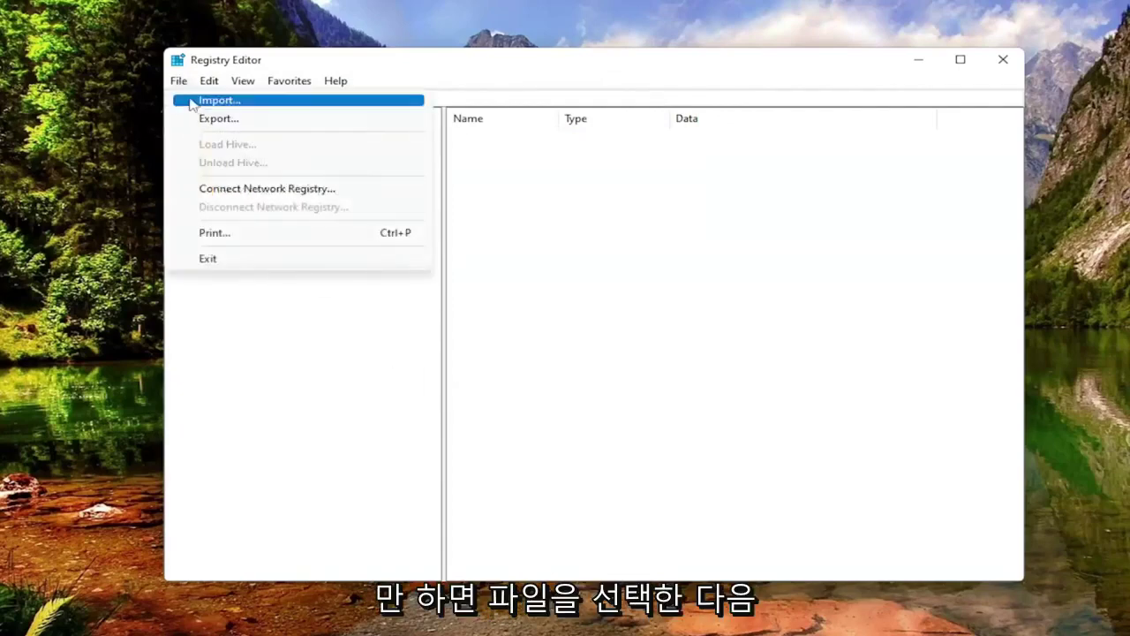
click(196, 102)
click(208, 235)
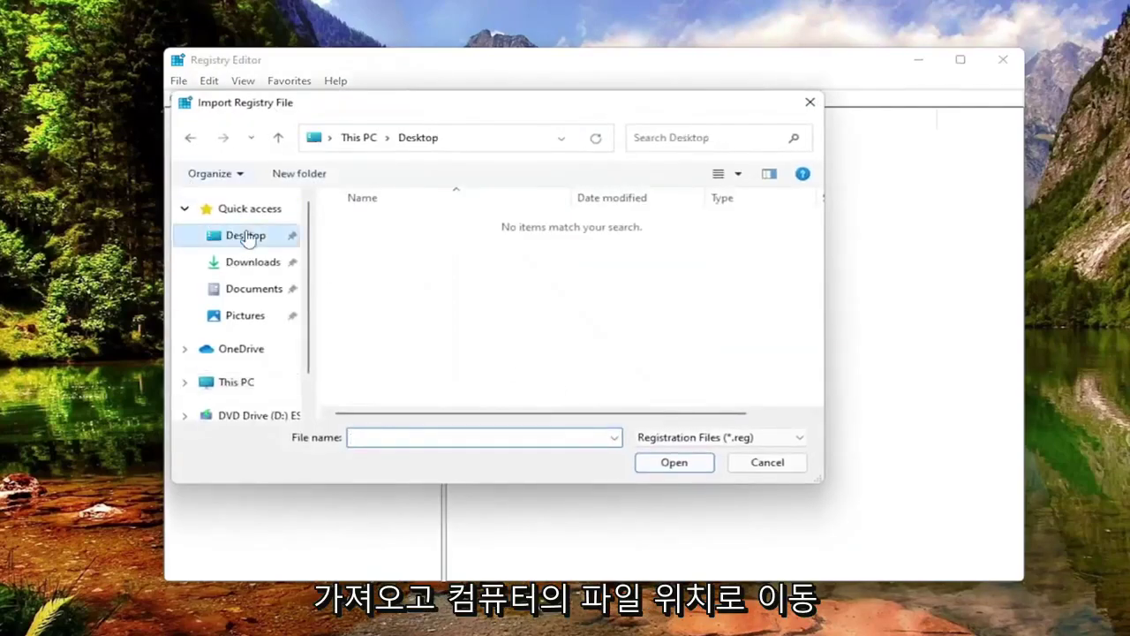
click(767, 465)
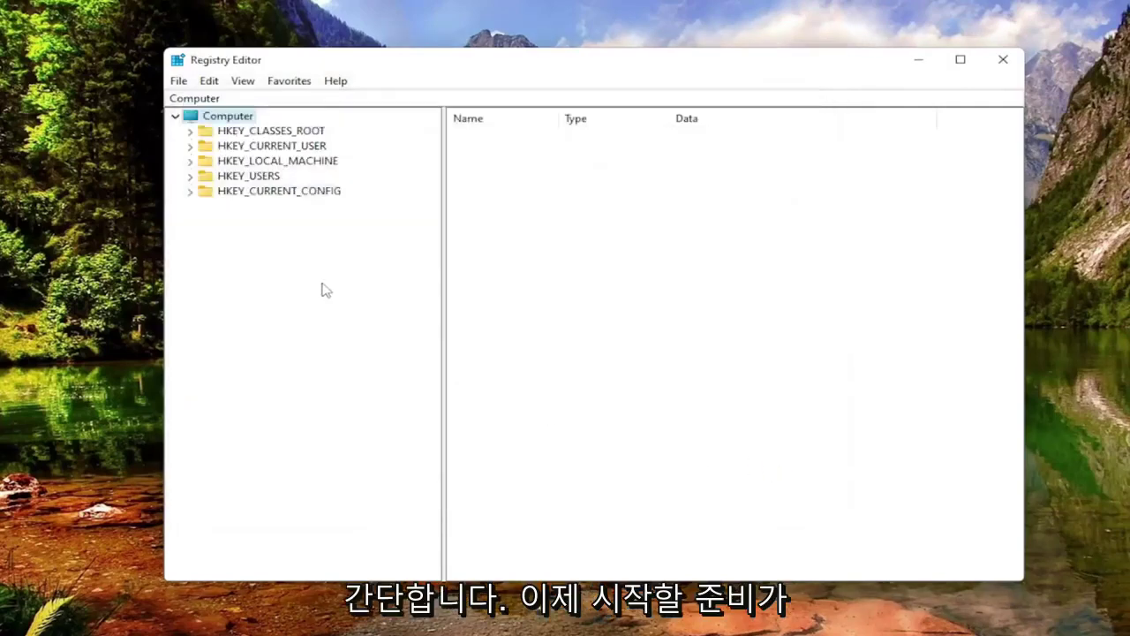
- Expand the registry path HKEY_LOCAL_MACHINE\SYSTEM\CurrentControlSet\Services
double_click(279, 164)
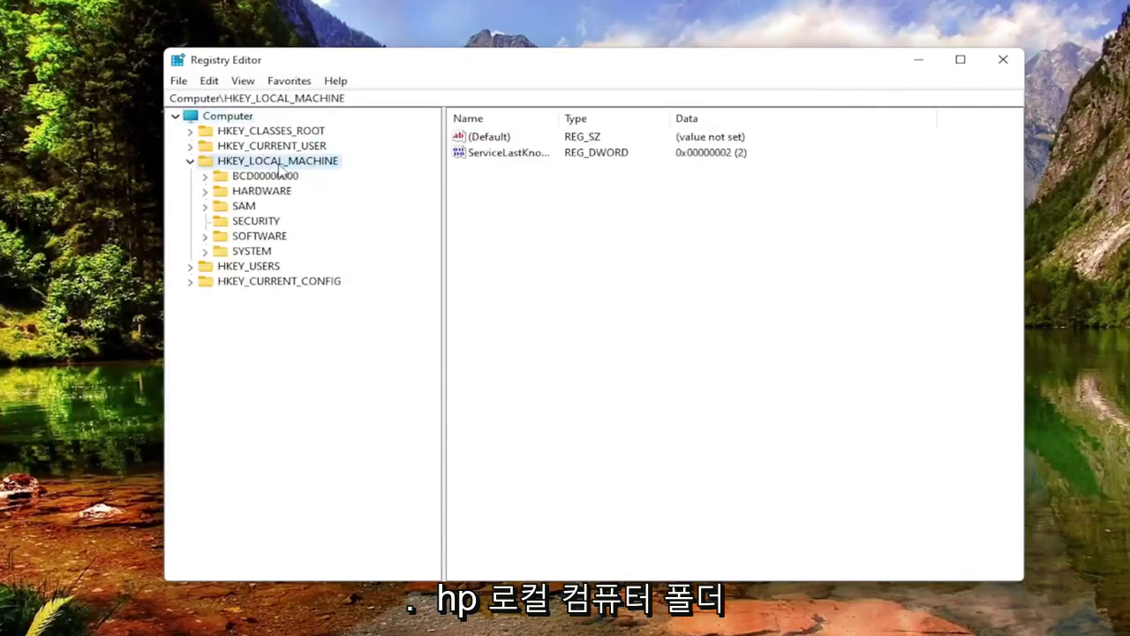
double_click(248, 253)
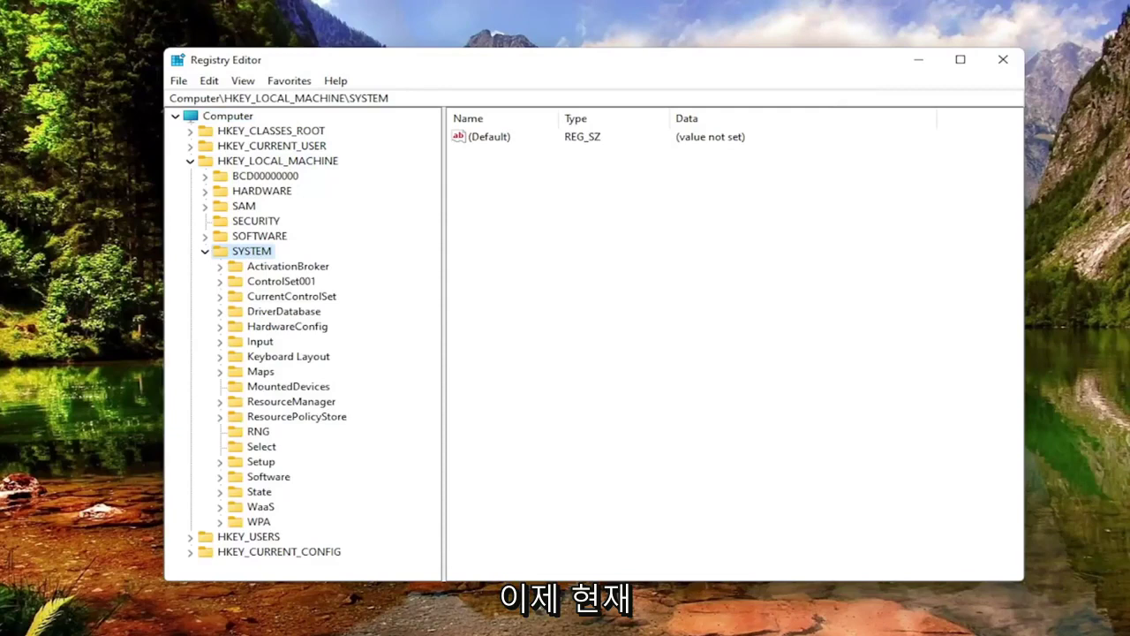
double_click(267, 299)
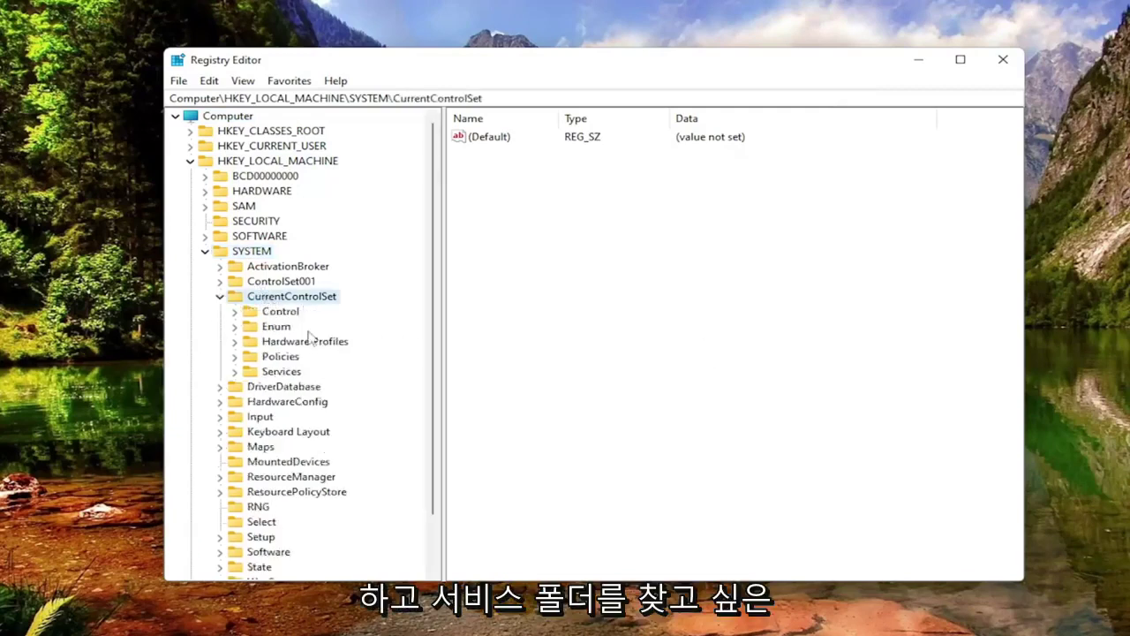
double_click(272, 373)
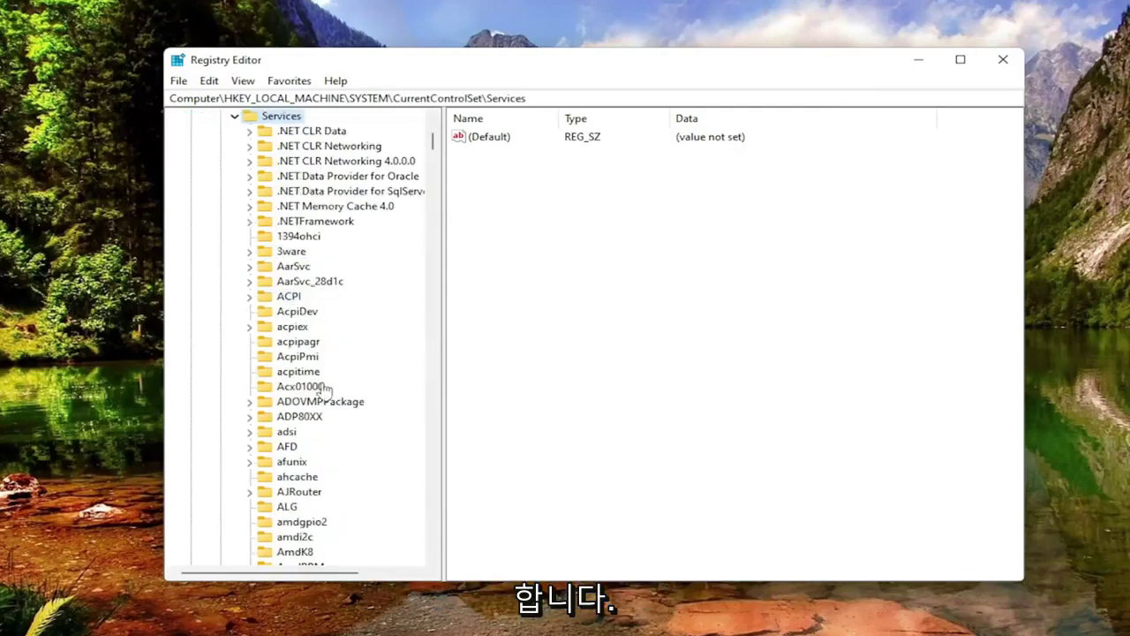
- Find the DoSvc key under Services and select it to show its values
scroll(300, 393, down, 7)
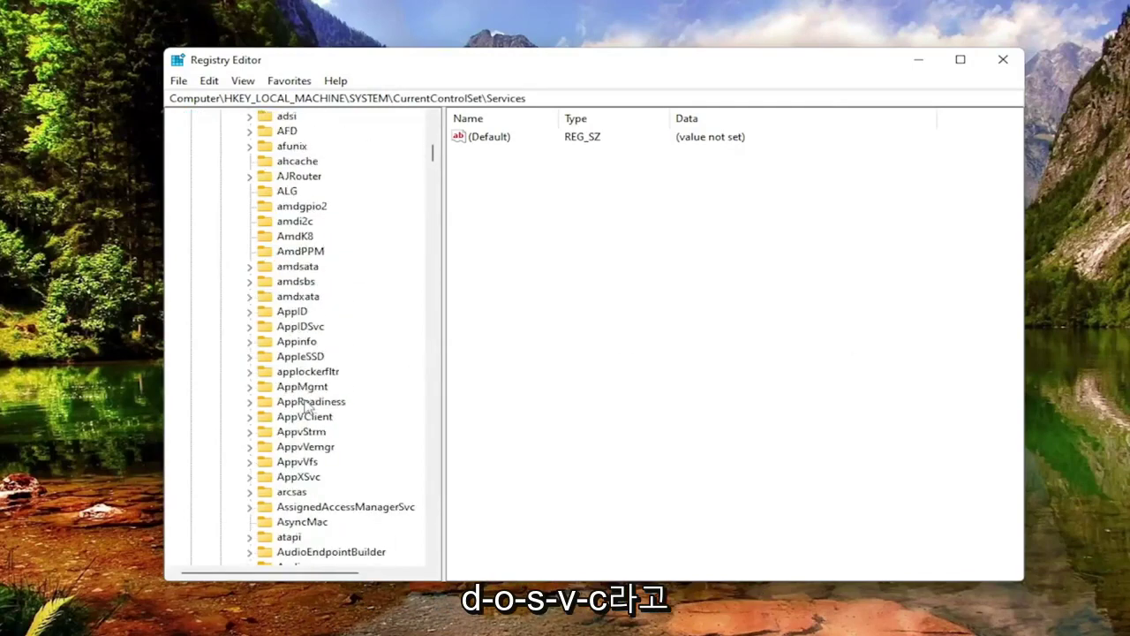
scroll(306, 406, down, 17)
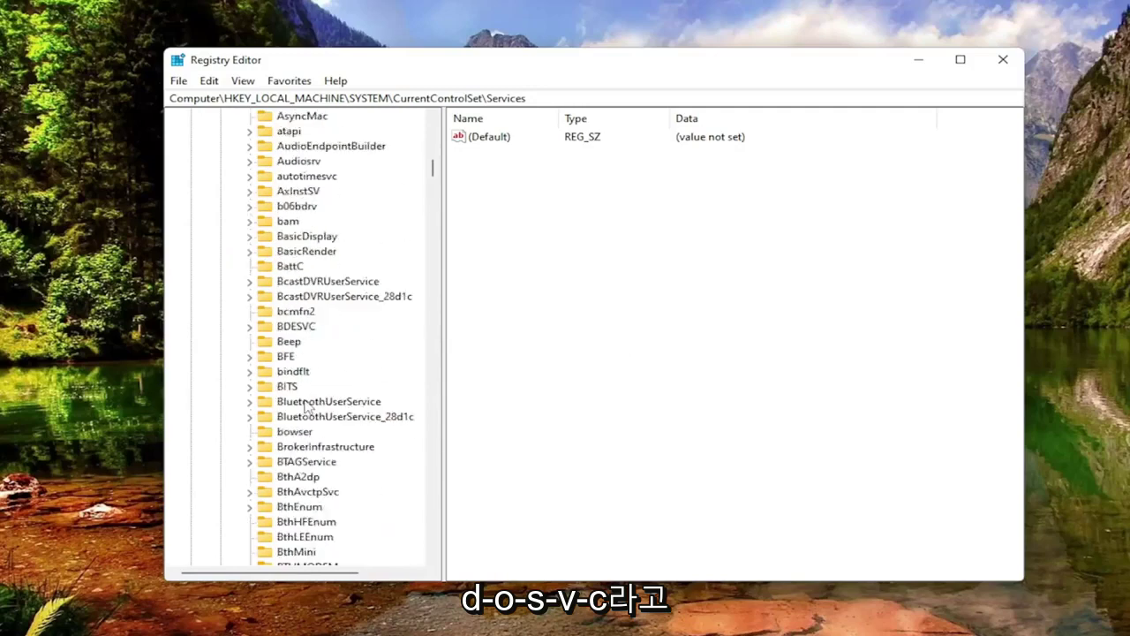
scroll(306, 404, down, 7)
scroll(307, 404, down, 7)
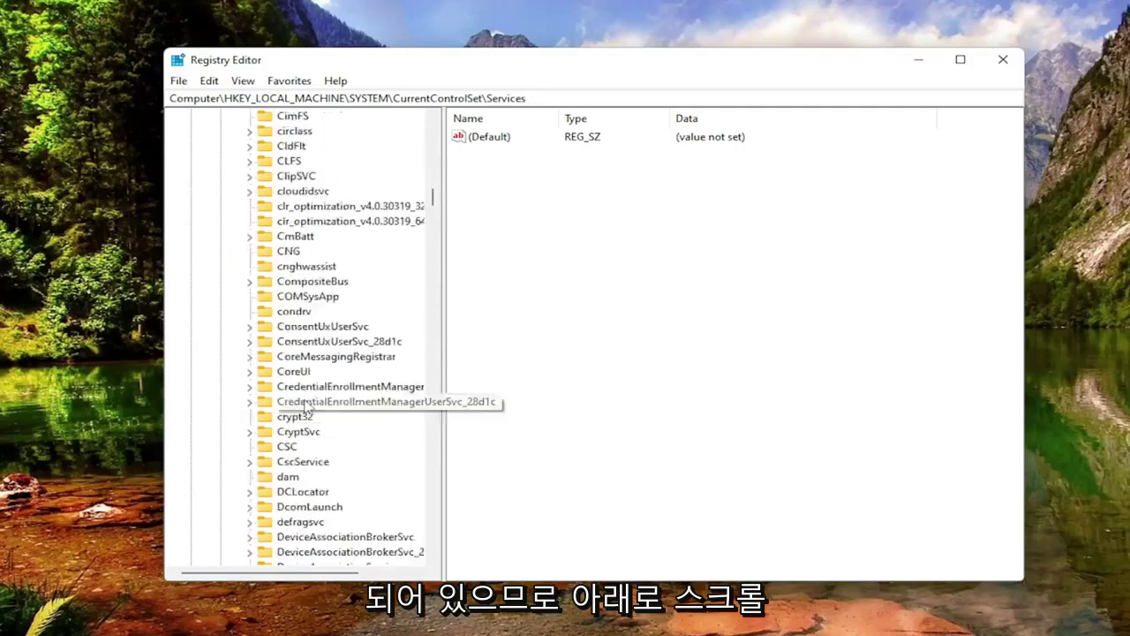
scroll(285, 466, down, 3)
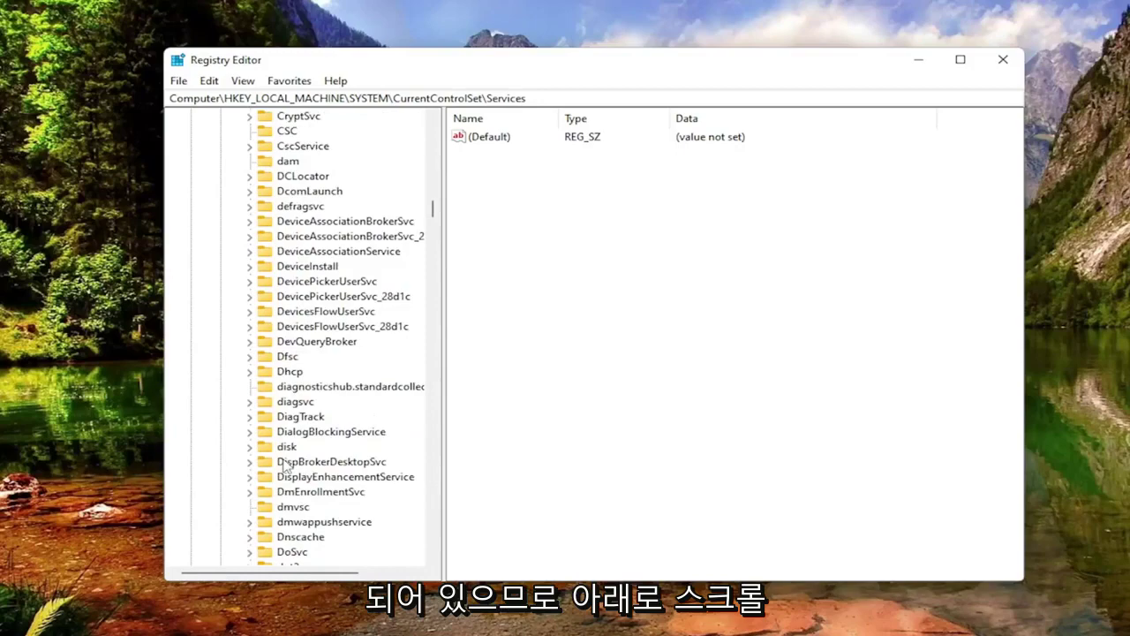
click(292, 507)
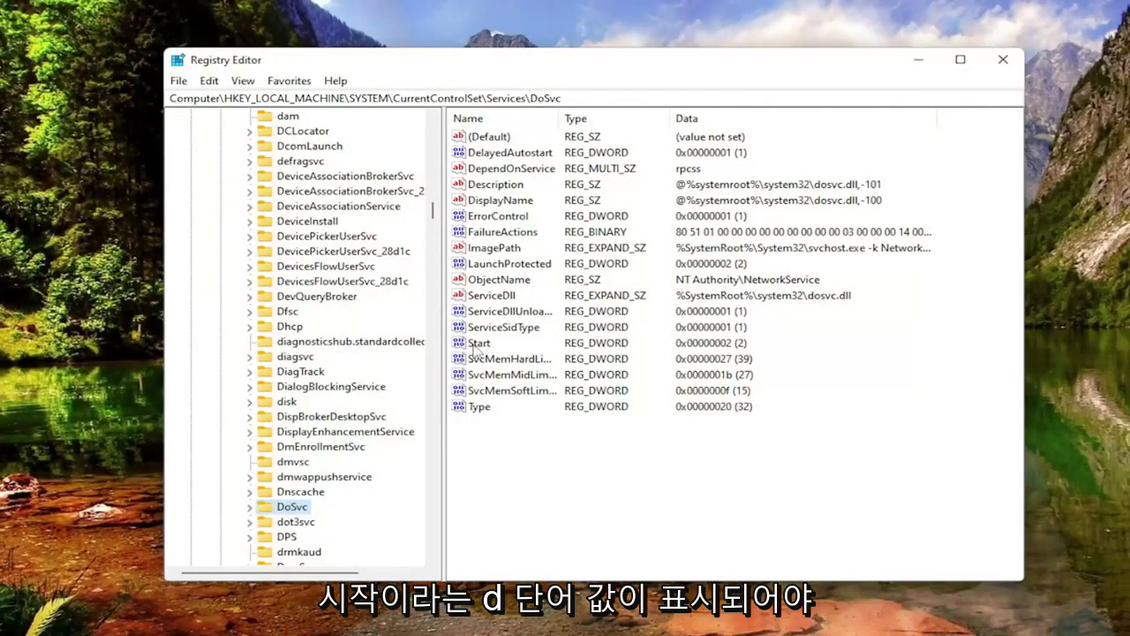
- Set the value data of the DoSvc key's Start DWORD to 4 with hexadecimal base
double_click(476, 344)
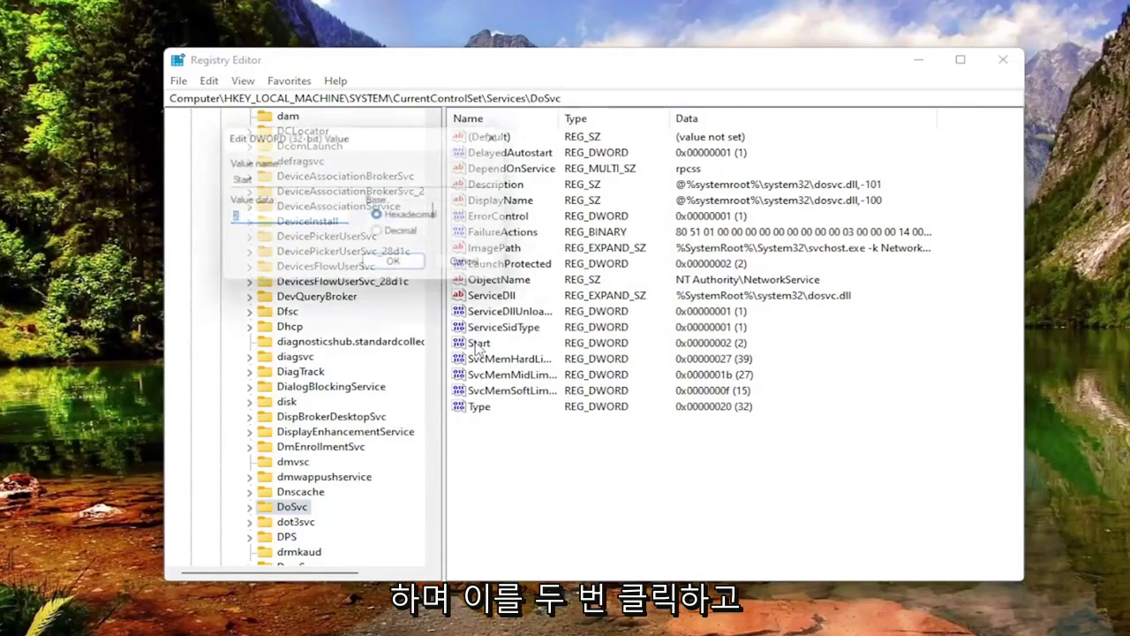
click(233, 218)
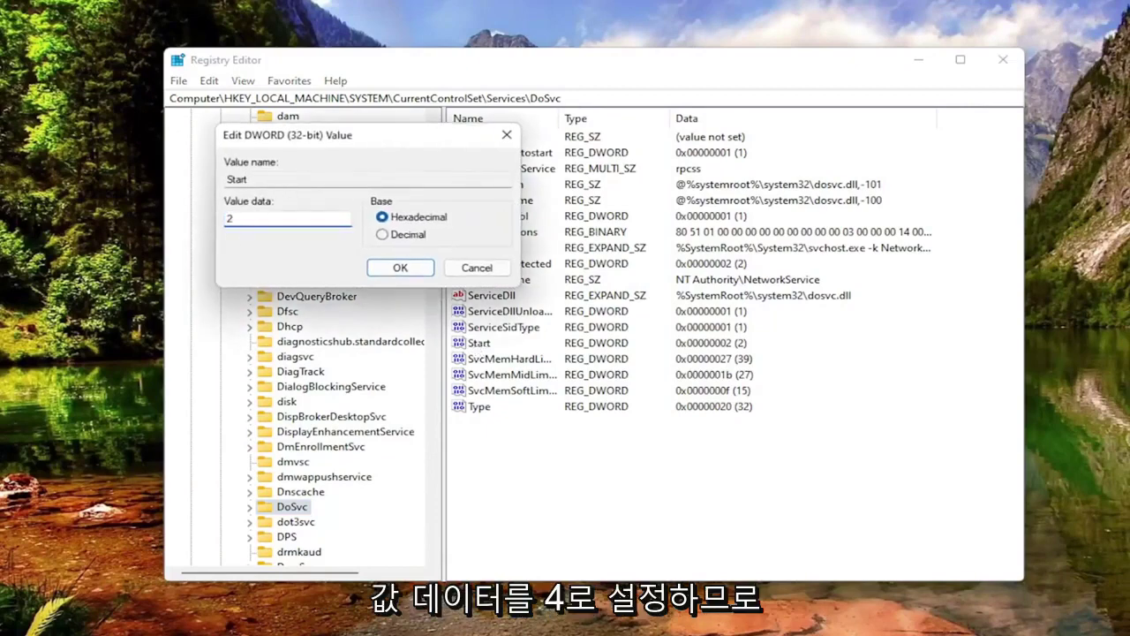
text(4)
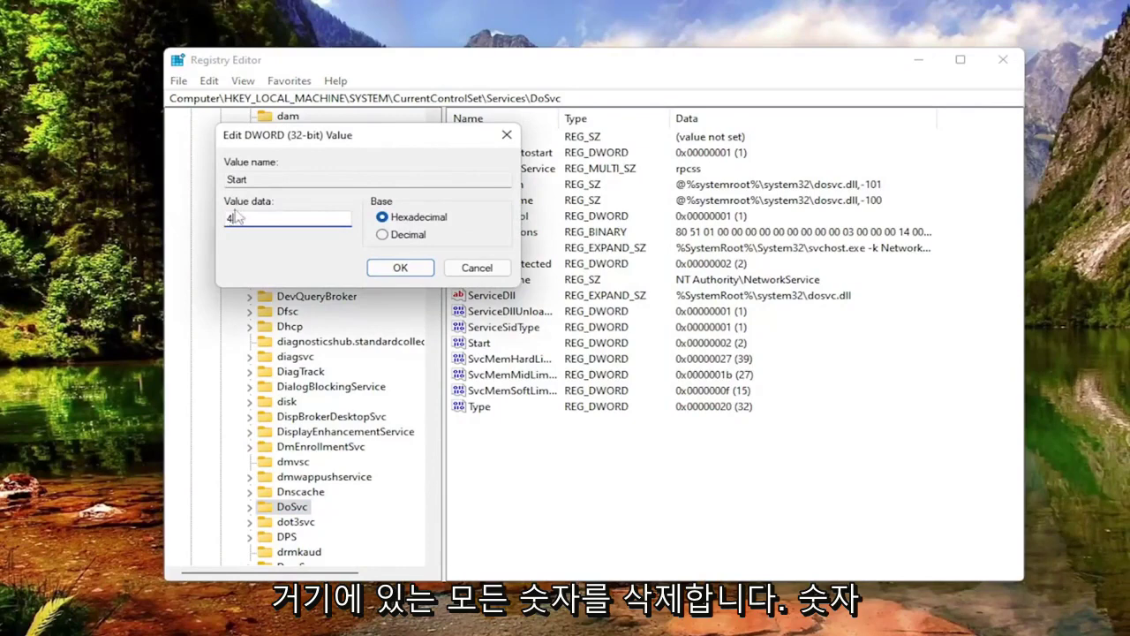
click(400, 268)
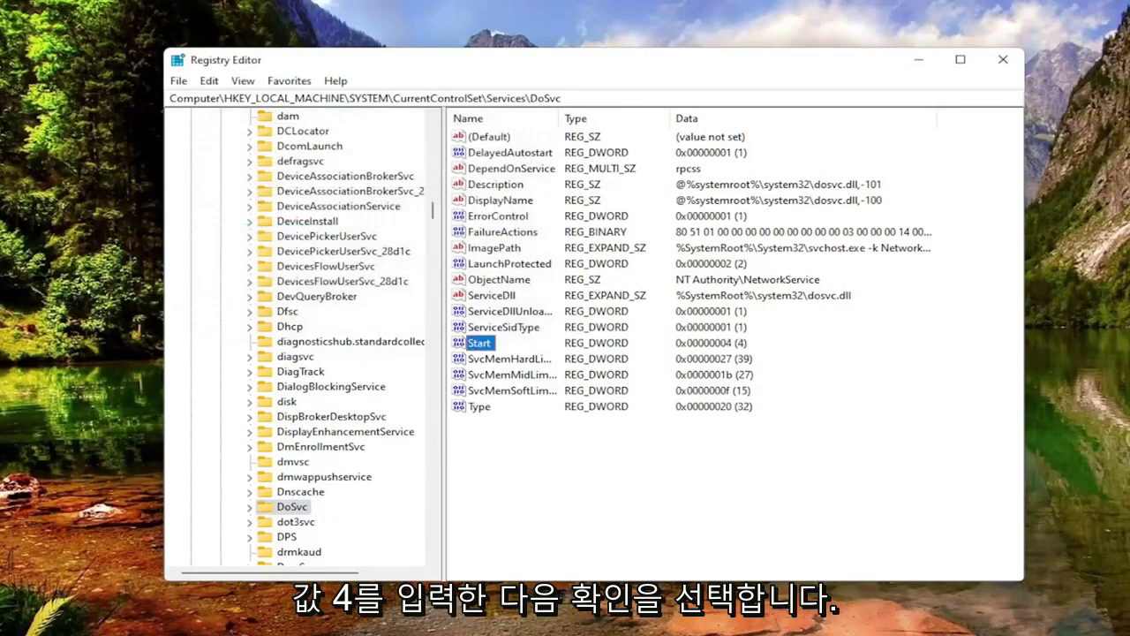
- Collapse the expanded registry keys back to the root hives and close Registry Editor
scroll(327, 265, up, 20)
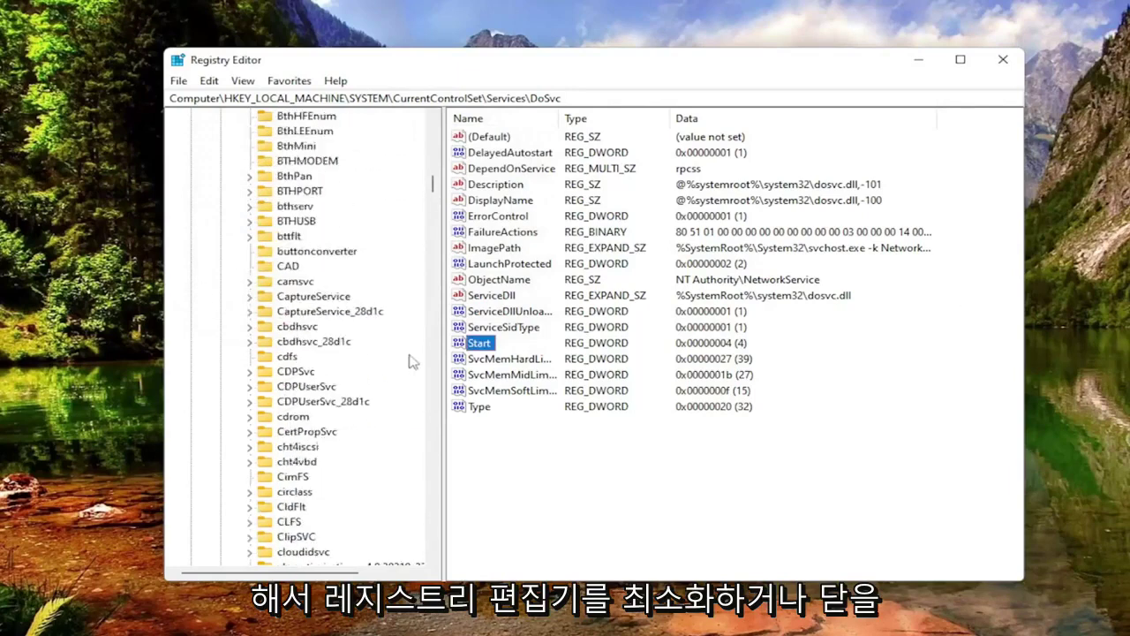
scroll(327, 265, up, 15)
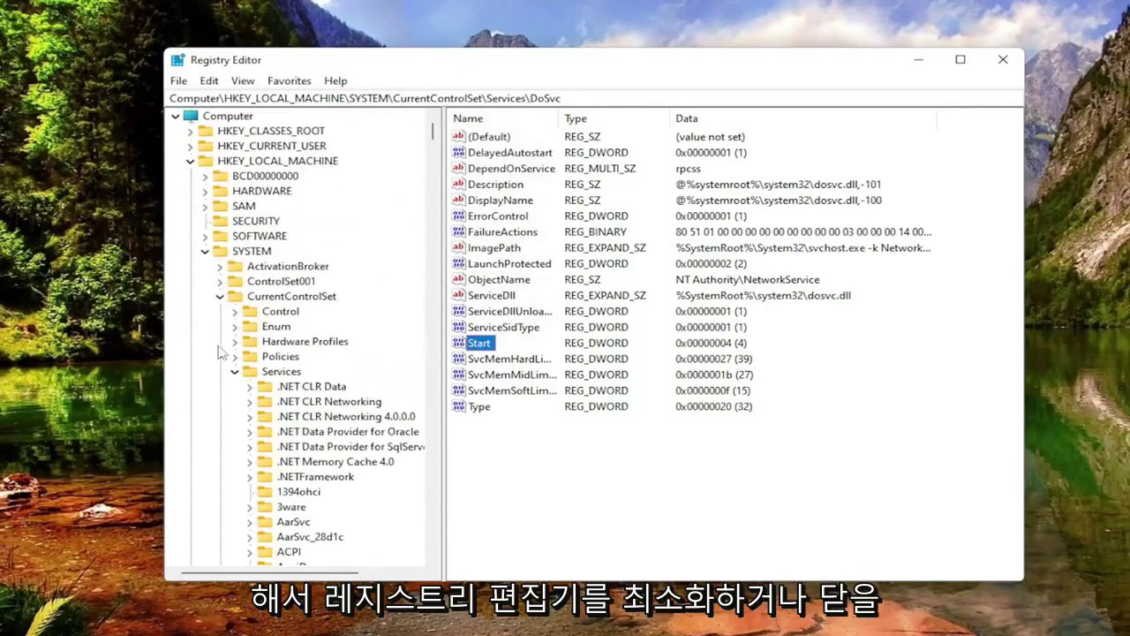
click(234, 371)
click(219, 282)
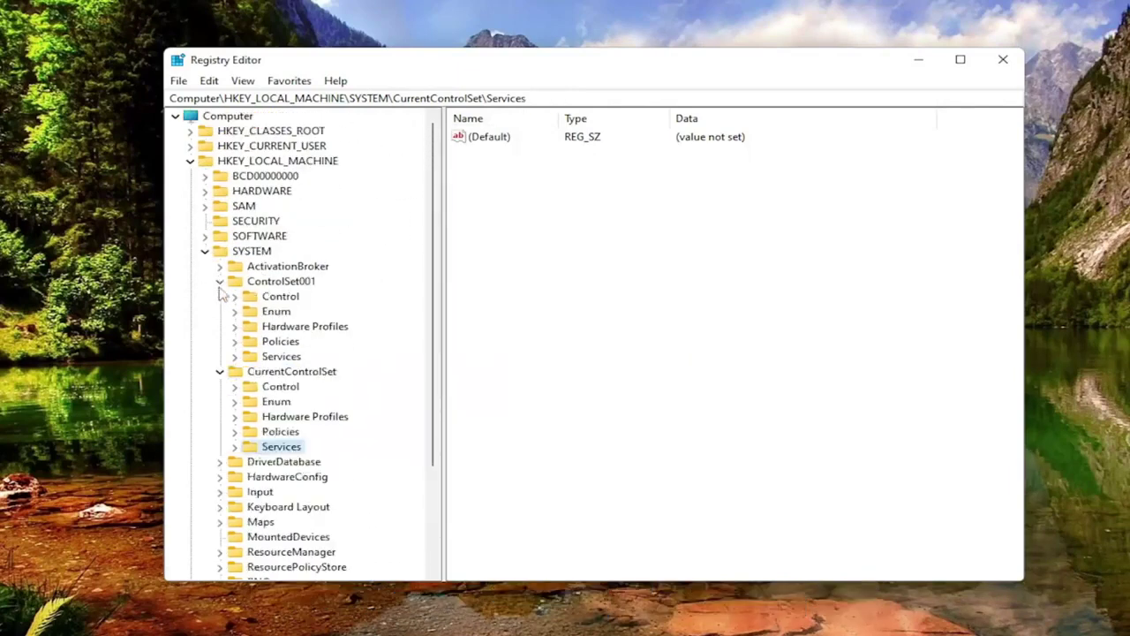
click(219, 371)
click(220, 281)
click(205, 251)
click(189, 160)
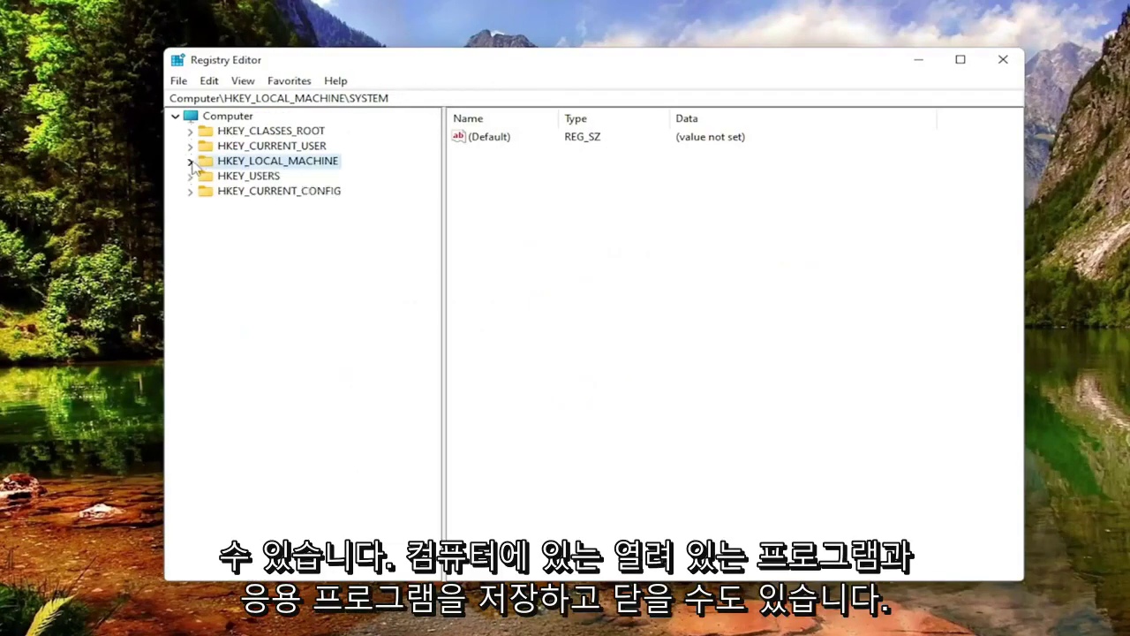
click(227, 115)
click(1001, 60)
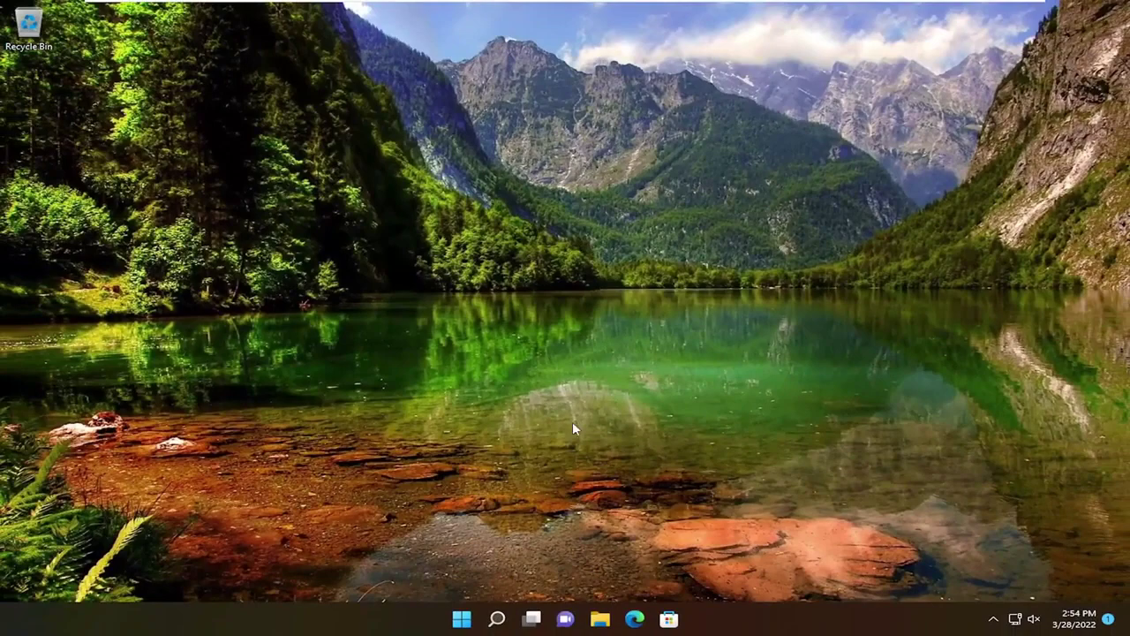
- Search Windows for "services" and open the Services app
right_click(461, 618)
mouse_move(479, 561)
click(496, 618)
text(services)
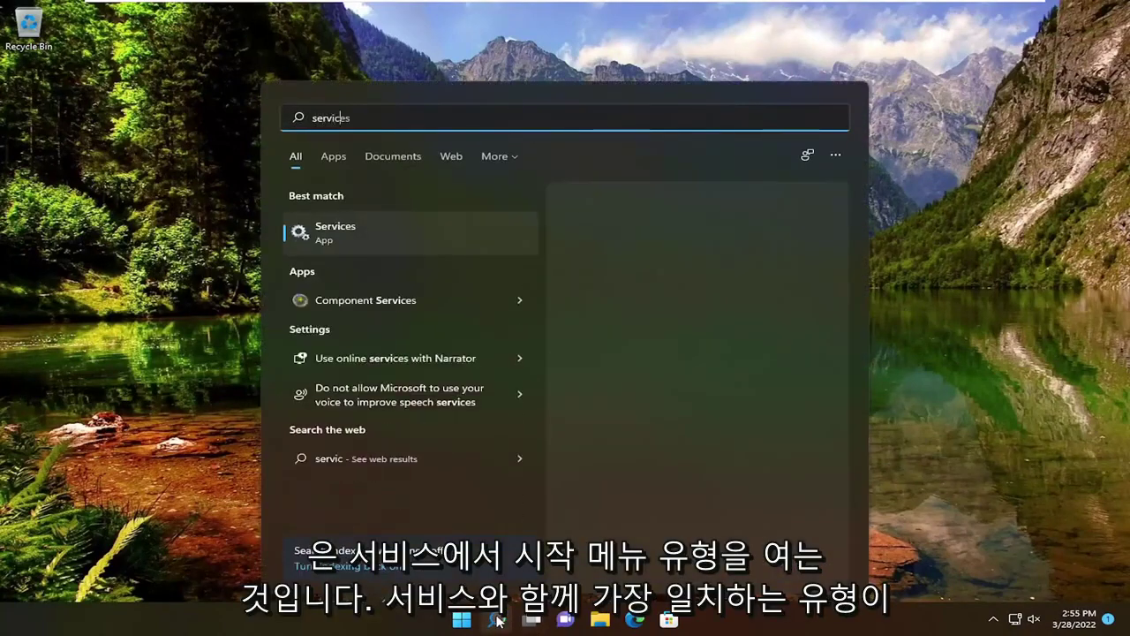
click(381, 232)
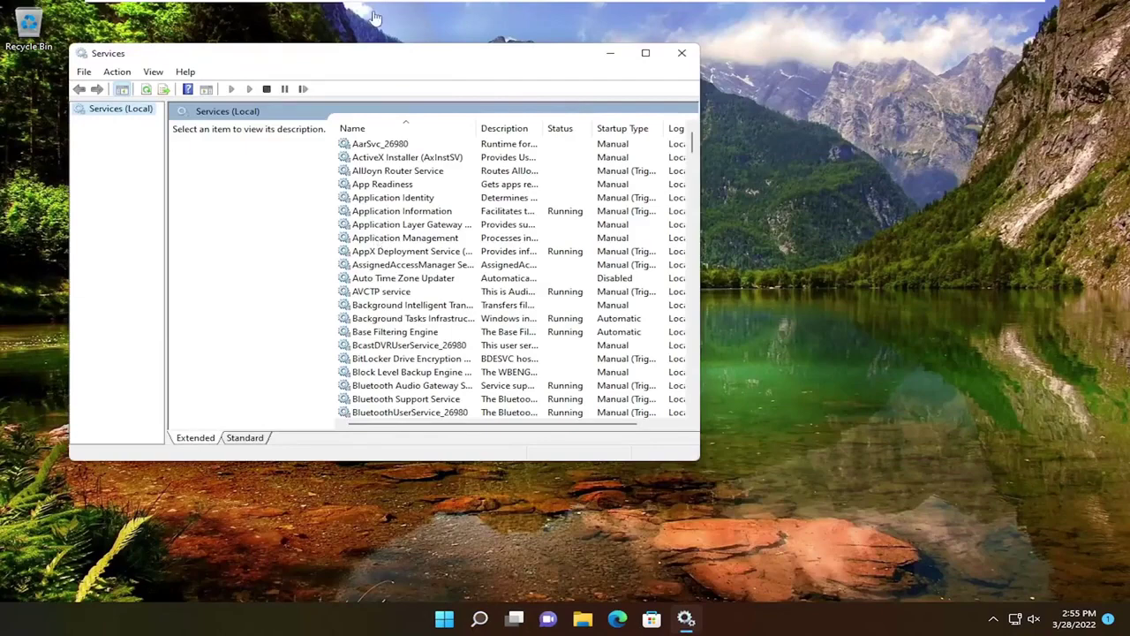
- Move and enlarge the Services window, and widen the Name column so full service names fit
drag(403, 55, 501, 45)
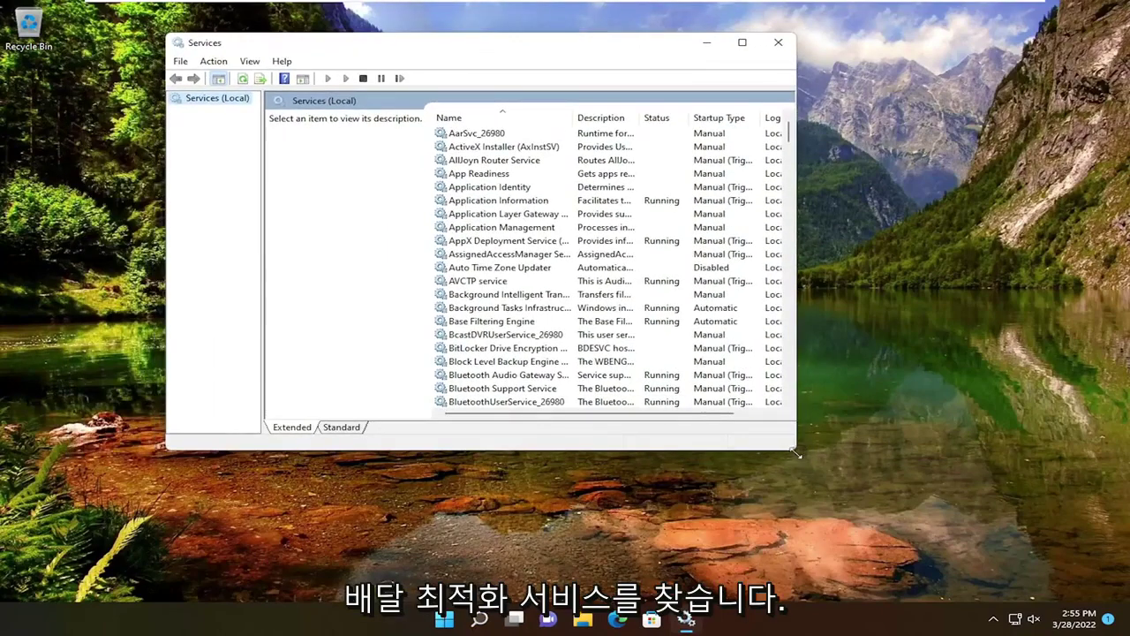
drag(795, 453, 945, 514)
drag(575, 117, 648, 124)
- Find the Delivery Optimization service and open its properties to check its startup type and status
scroll(512, 379, down, 10)
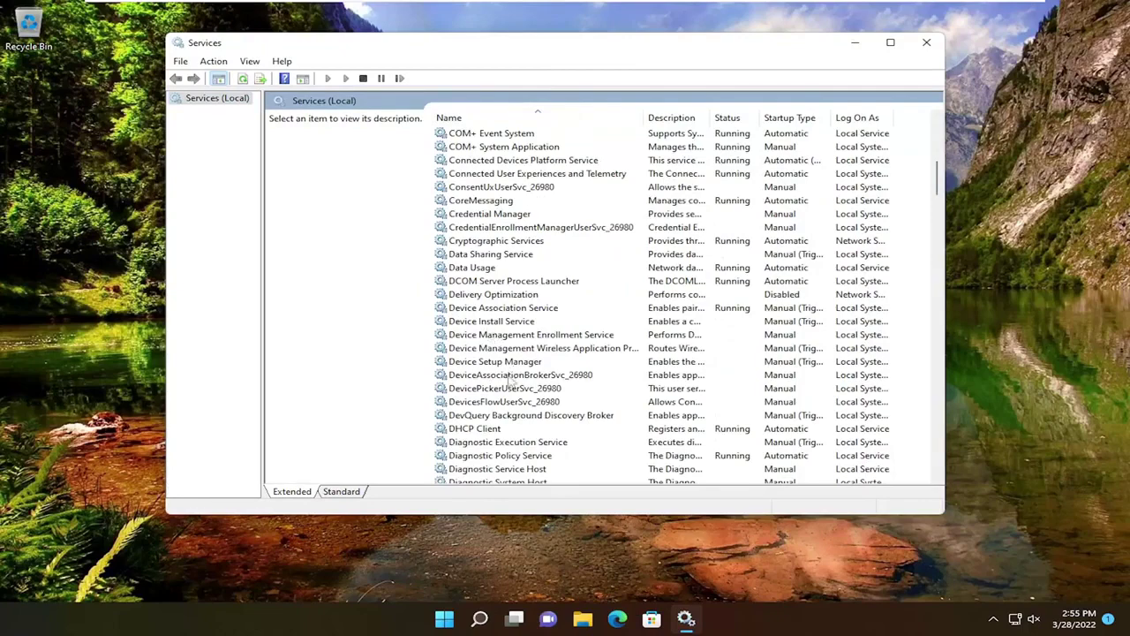
click(492, 294)
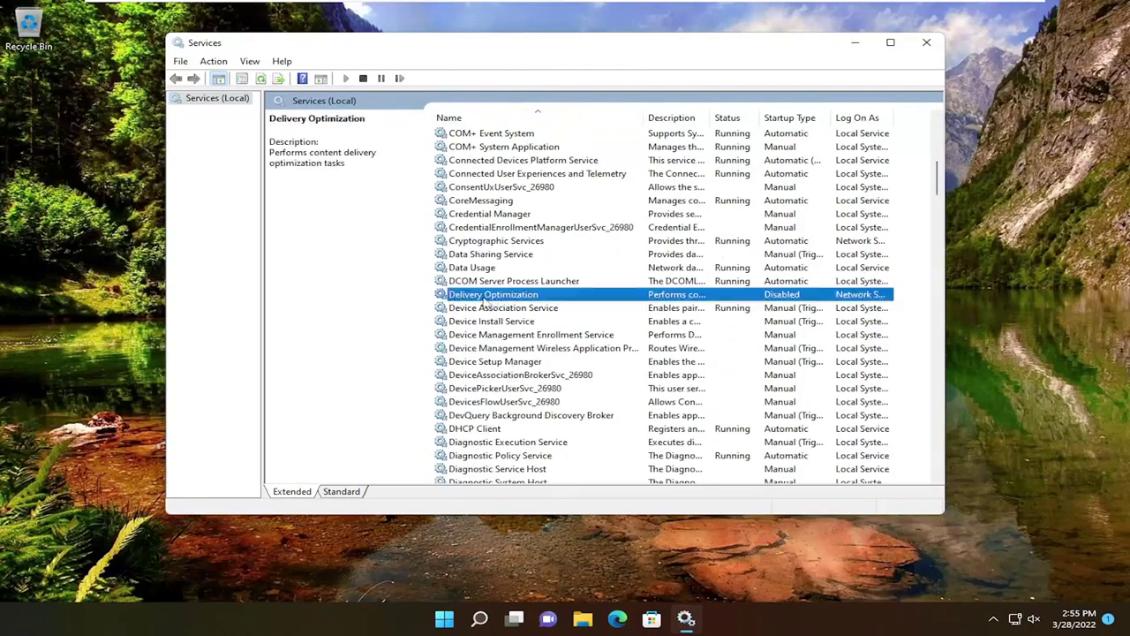
double_click(493, 294)
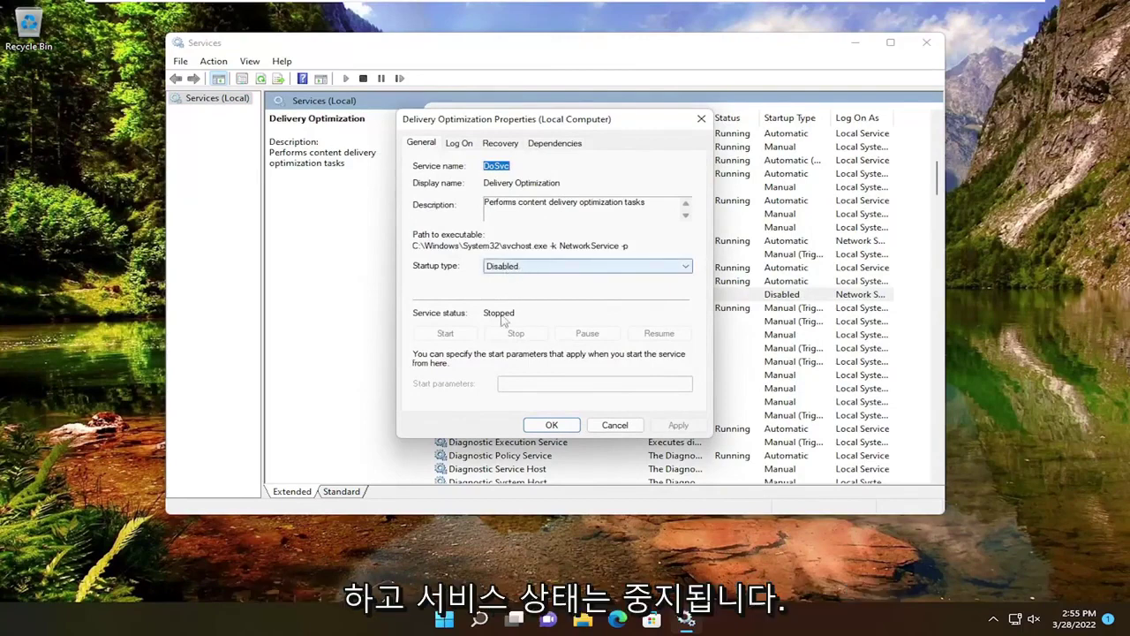
- Try to apply the Disabled startup type in the Delivery Optimization service's properties
click(499, 267)
click(496, 302)
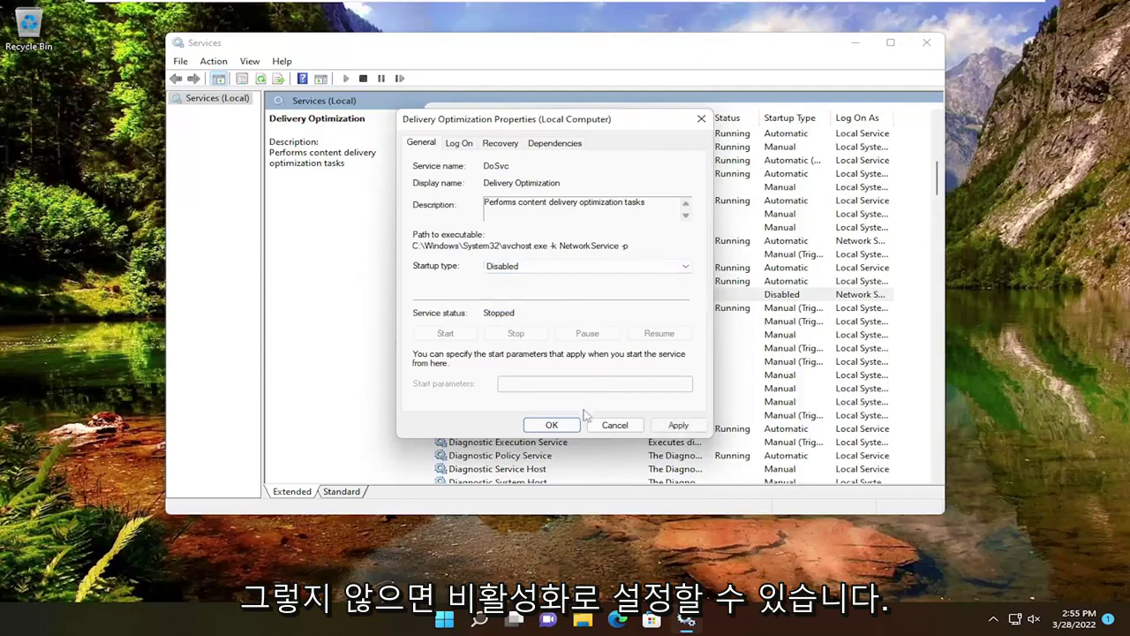
click(676, 424)
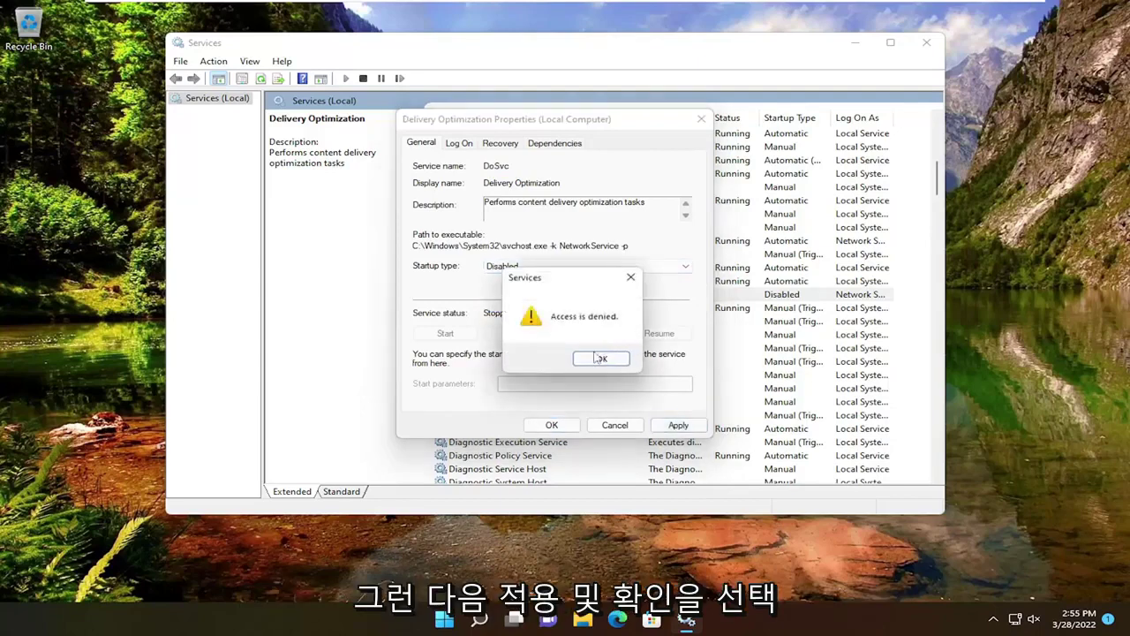
click(613, 360)
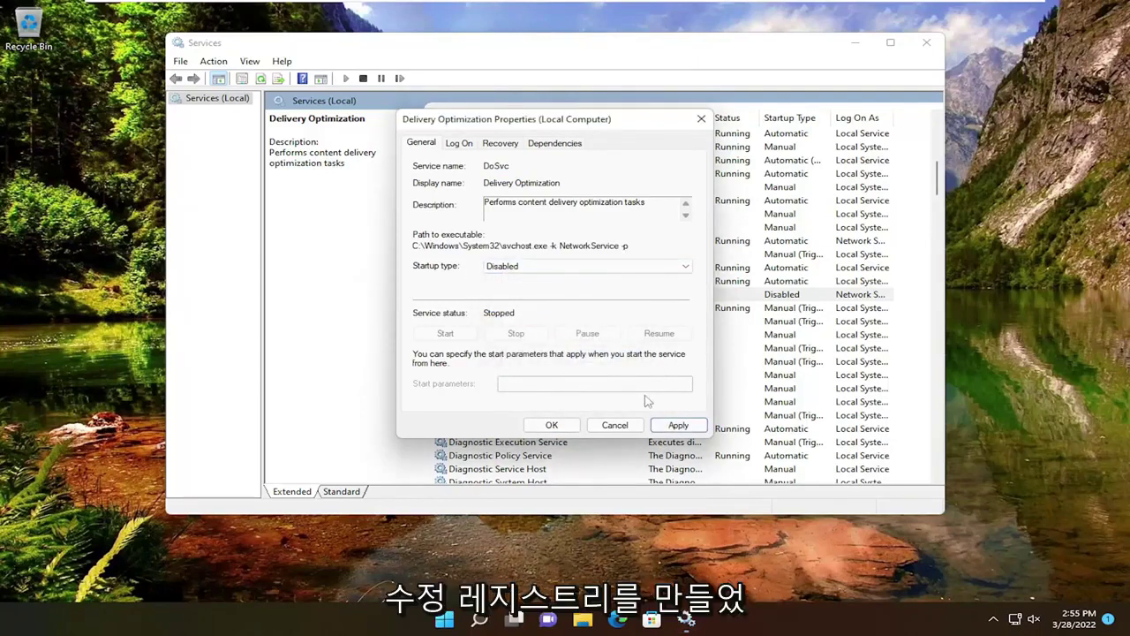
click(678, 424)
click(604, 360)
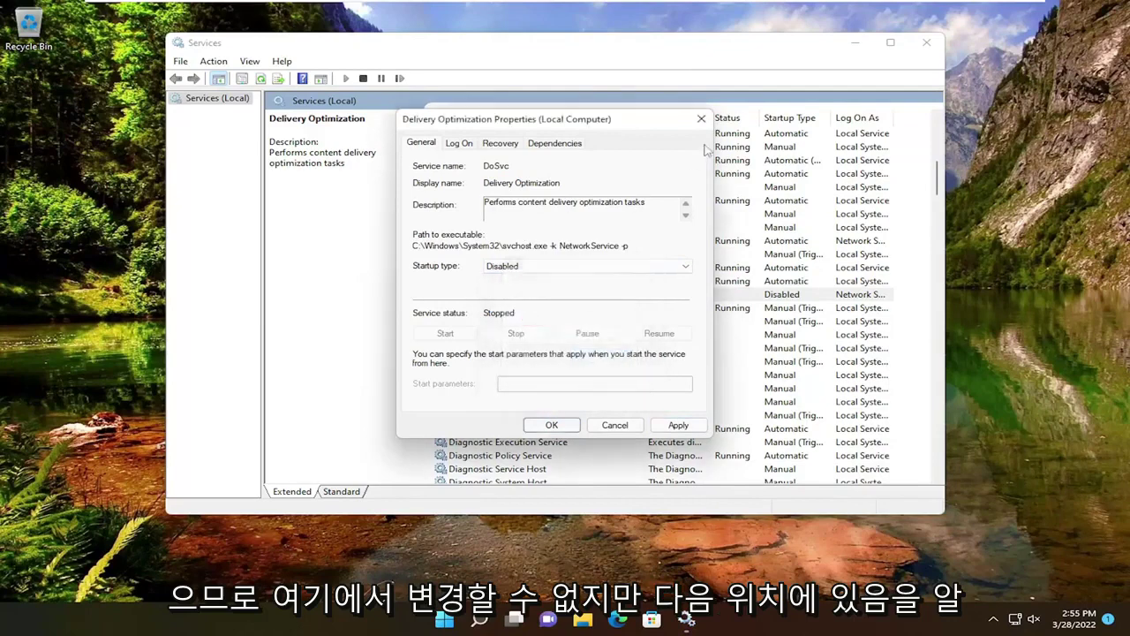
- Close the Delivery Optimization properties and the Services window
click(703, 118)
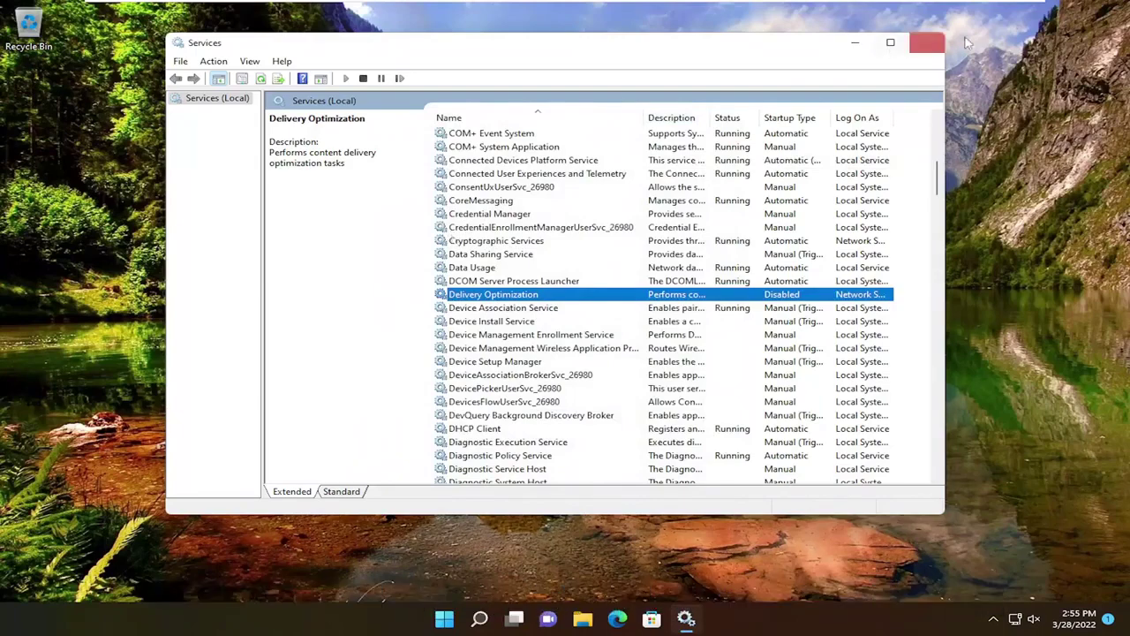
click(926, 42)
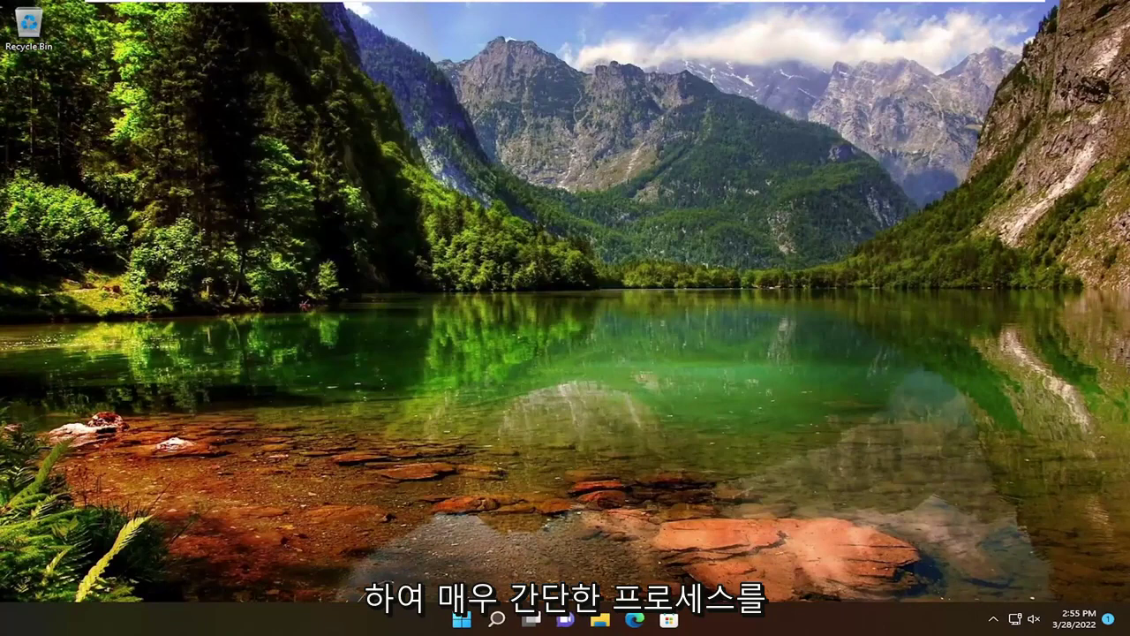